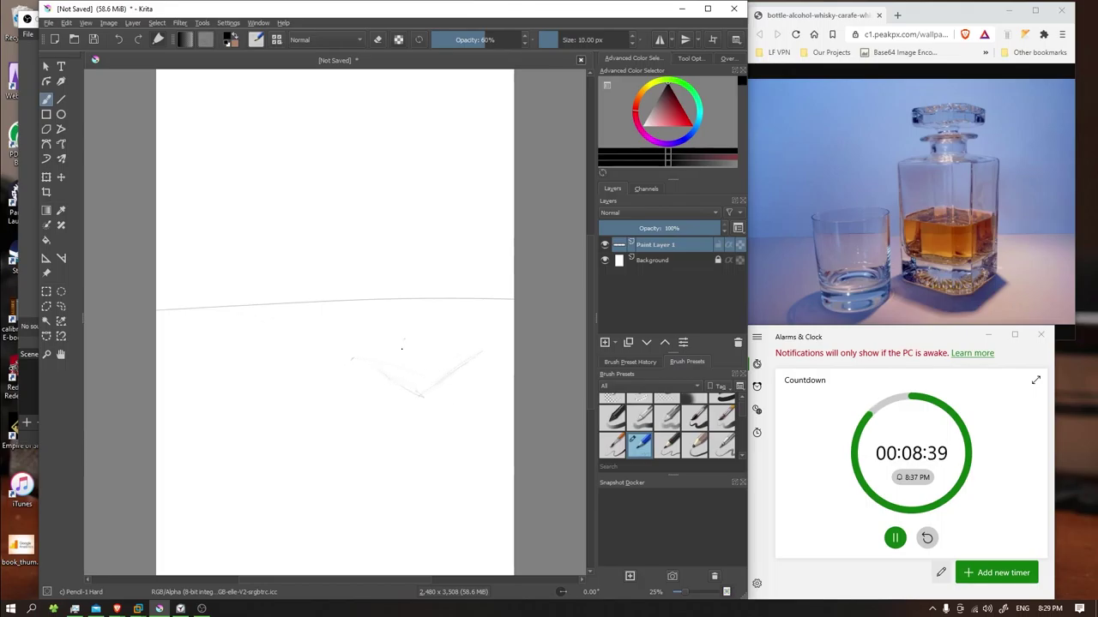
Complete the diamond-shaped decanter base below the horizon line and erase the line overshooting its right corner with Eraser Circle.
{"action": "left_click_drag", "start_coordinate": [381, 343], "coordinate": [410, 331]}
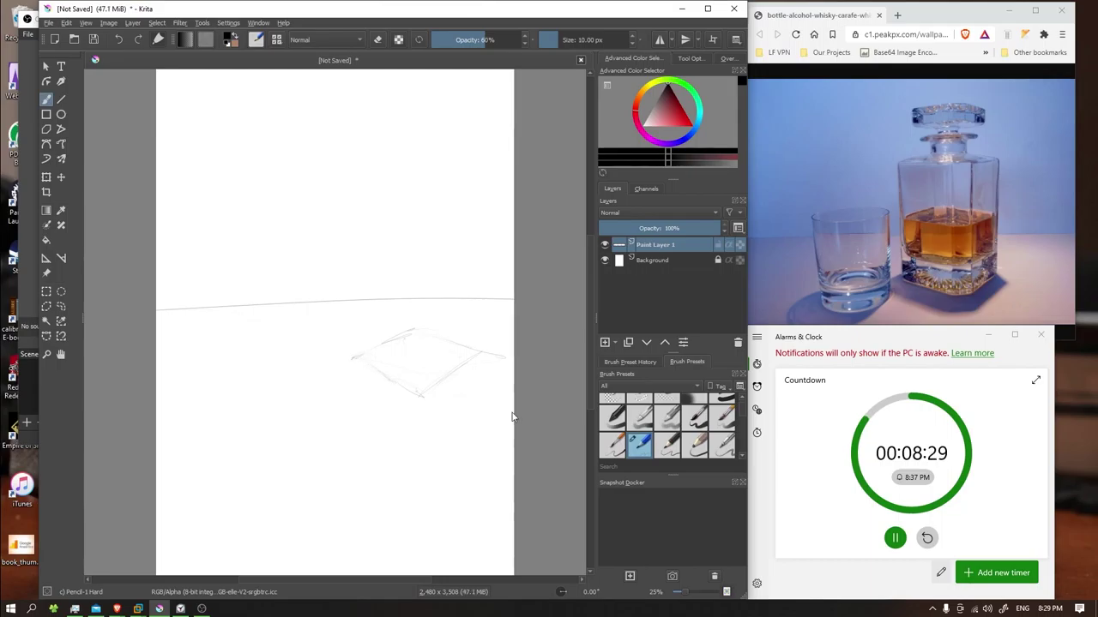
{"action": "key", "text": "e"}
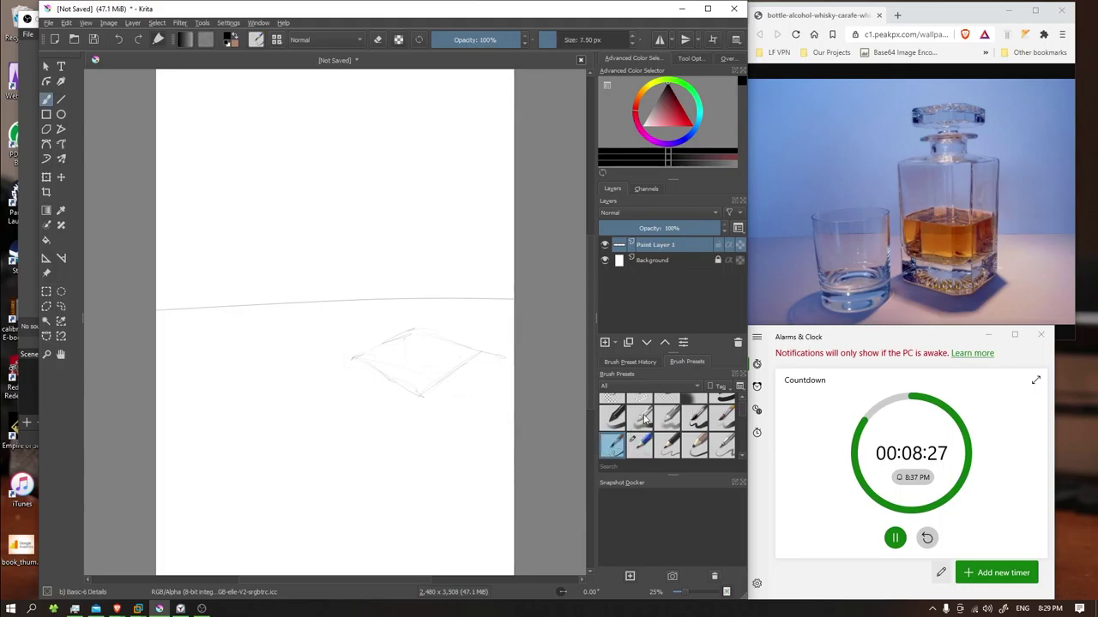
{"action": "left_click", "coordinate": [614, 405]}
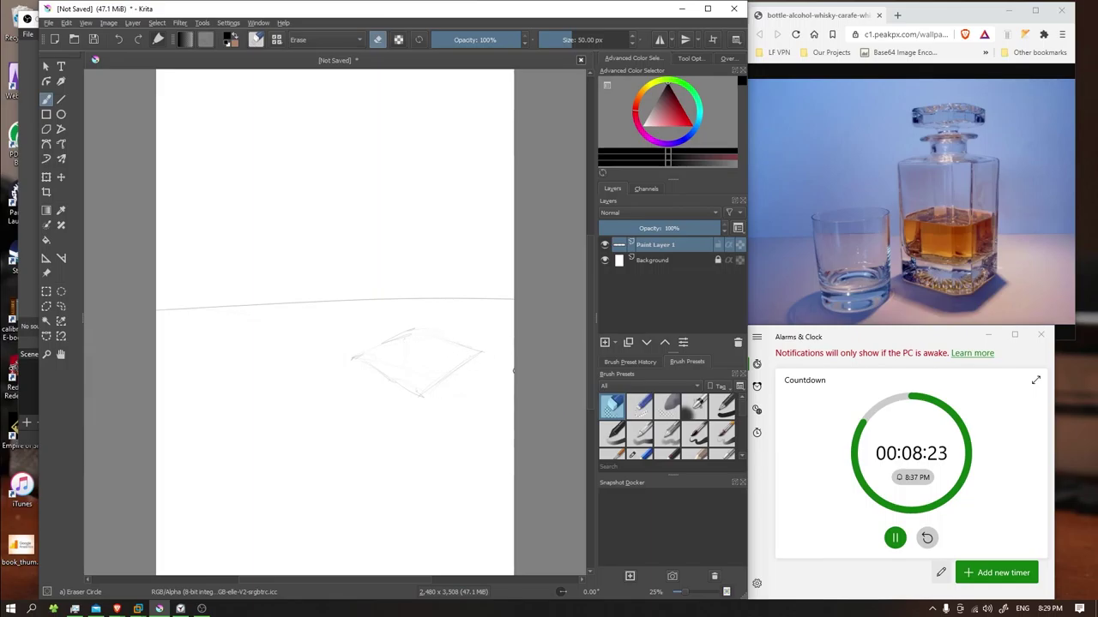
Sketch the glass's elliptical base beside the decanter base with Pencil-1 Hard and erase the stray upper-left arc.
{"action": "left_click", "coordinate": [645, 456]}
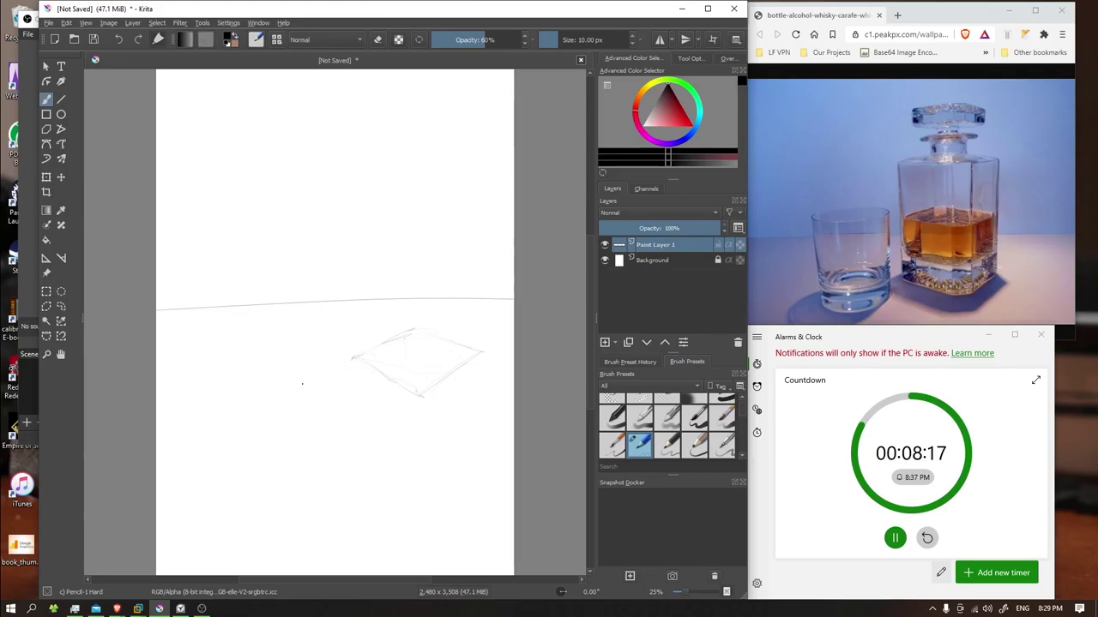
{"action": "mouse_move", "coordinate": [230, 384]}
{"action": "left_mouse_down"}
{"action": "mouse_move", "coordinate": [318, 375]}
{"action": "mouse_move", "coordinate": [236, 395]}
{"action": "left_mouse_up"}
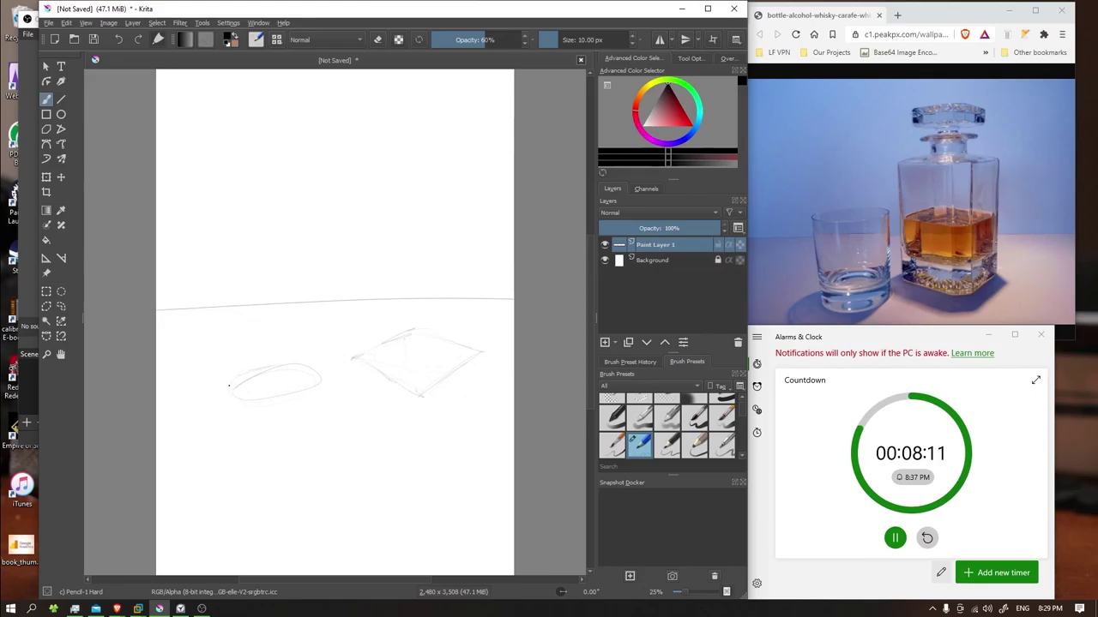
{"action": "key", "text": "e"}
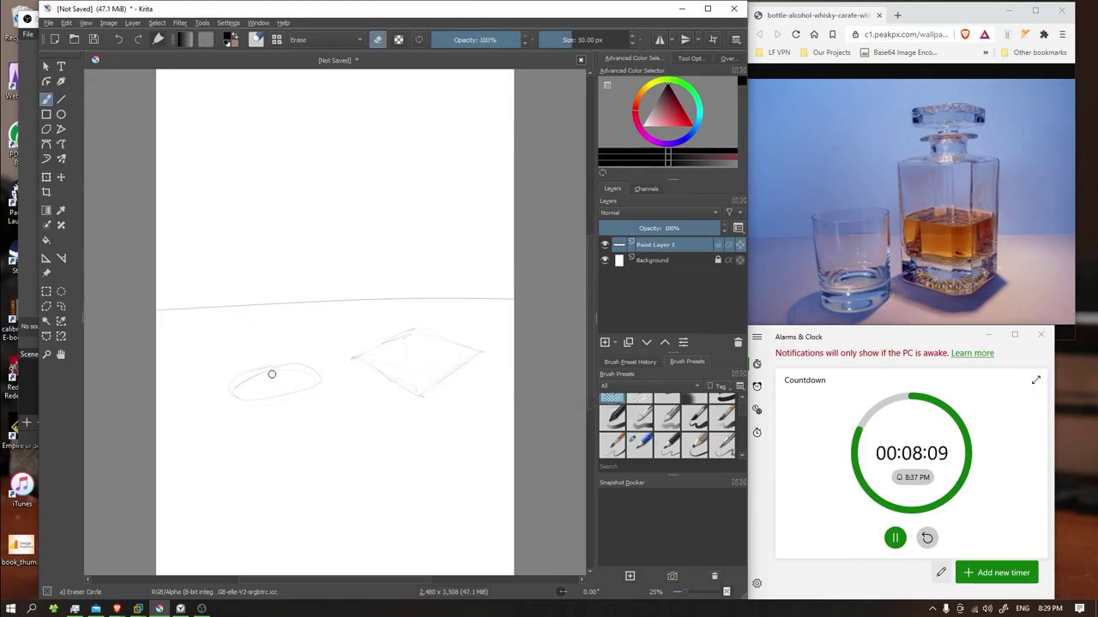
{"action": "key", "text": "bracketright"}
{"action": "key", "text": "bracketright"}
{"action": "key", "text": "bracketright"}
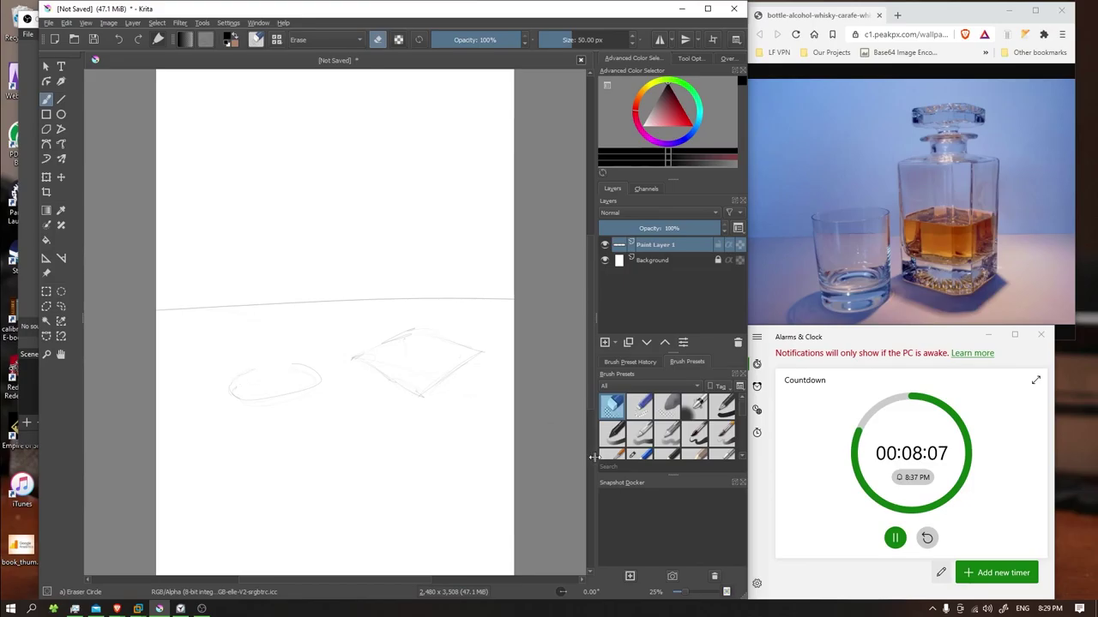
Redraw the front curve of the glass's base slightly lower in pencil and erase the old curve inside the ellipse.
{"action": "left_click", "coordinate": [645, 458]}
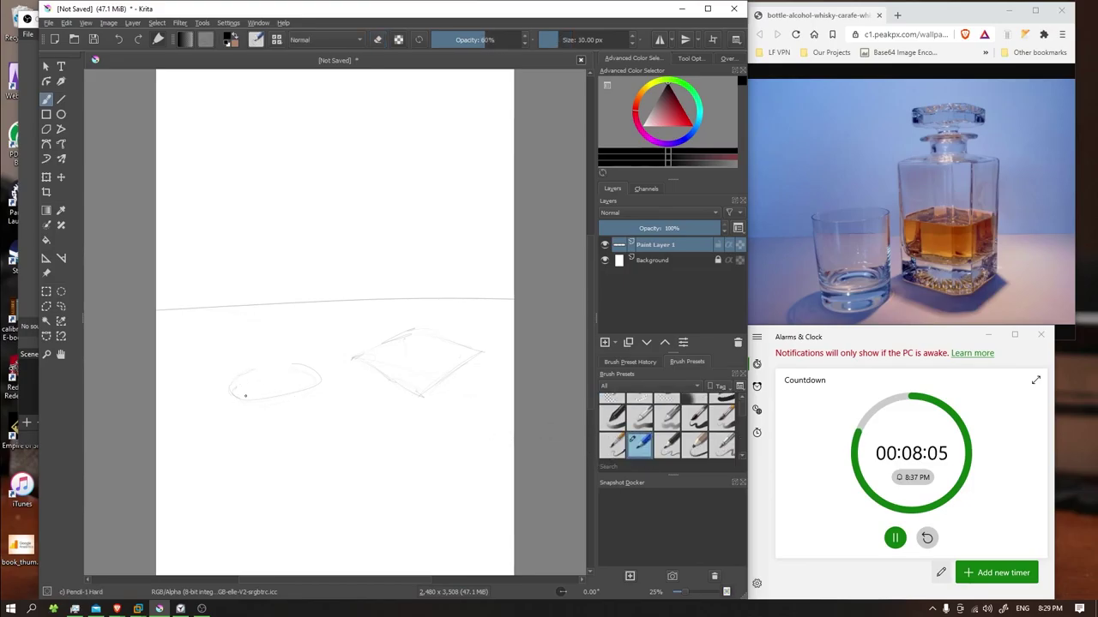
{"action": "key", "text": "bracketleft"}
{"action": "key", "text": "bracketleft"}
{"action": "key", "text": "bracketleft"}
{"action": "left_click_drag", "start_coordinate": [232, 392], "coordinate": [317, 385]}
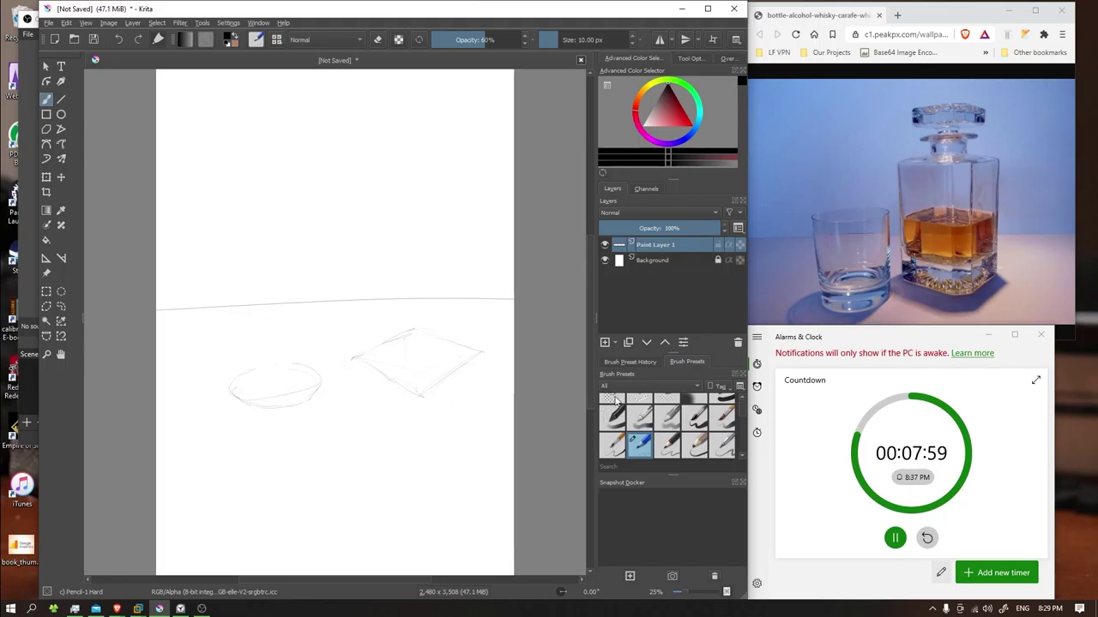
{"action": "key", "text": "slash"}
{"action": "key", "text": "bracketright"}
{"action": "key", "text": "bracketright"}
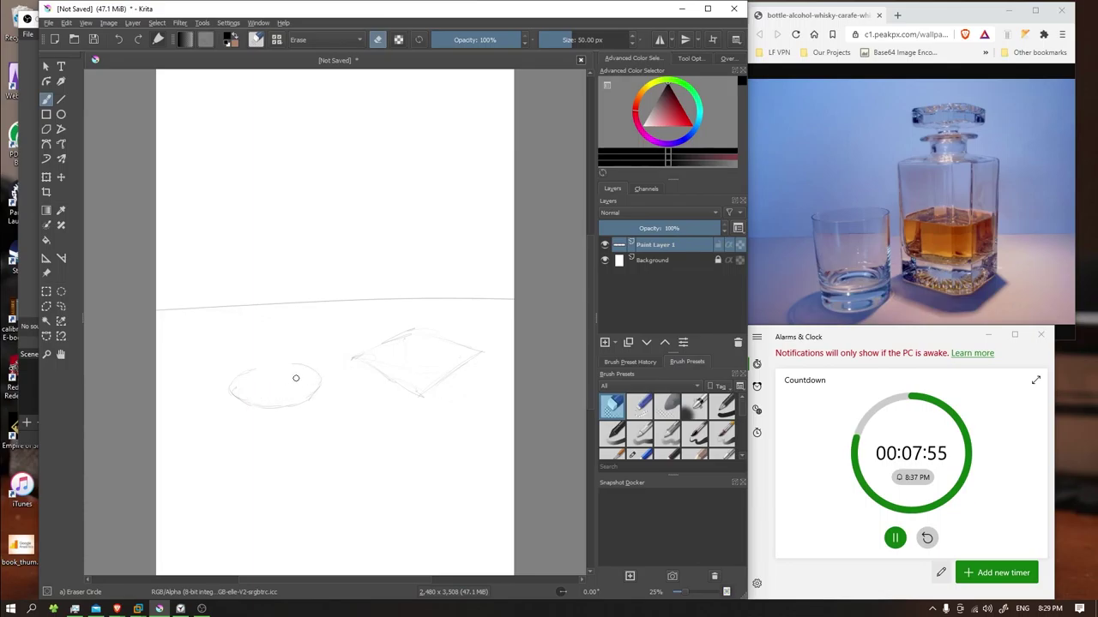
{"action": "left_click_drag", "start_coordinate": [297, 377], "coordinate": [241, 383]}
{"action": "key", "text": "ctrl+z"}
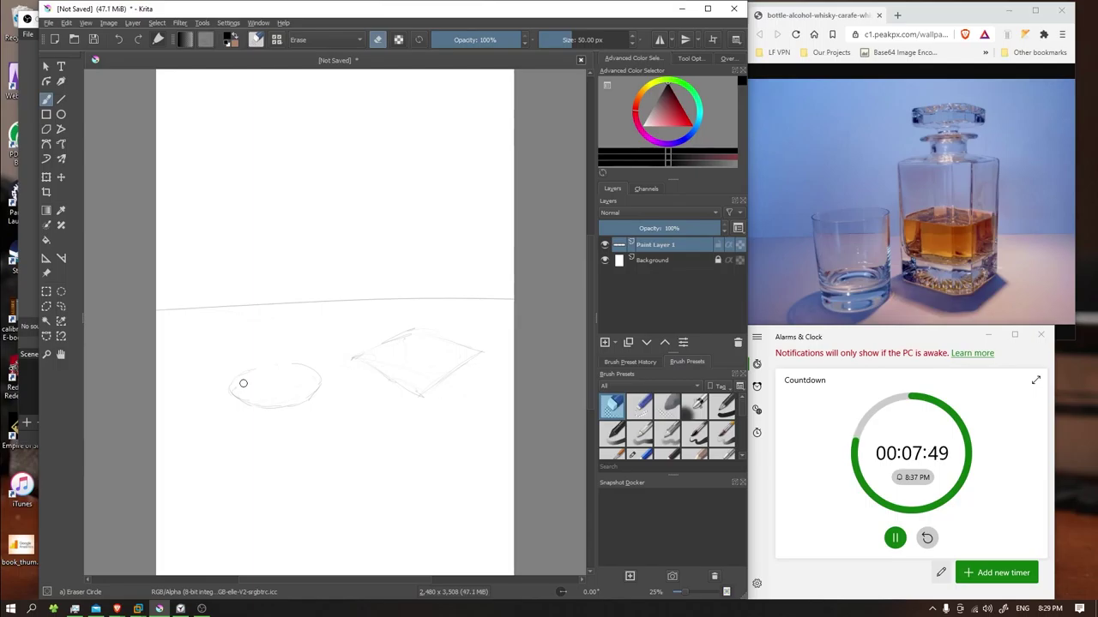
Sketch the glass's two upright sides and its elliptical rim at the horizon line with Pencil-1 Hard.
{"action": "left_click", "coordinate": [643, 458]}
{"action": "scroll", "coordinate": [648, 464], "scroll_direction": "down", "scroll_amount": 1}
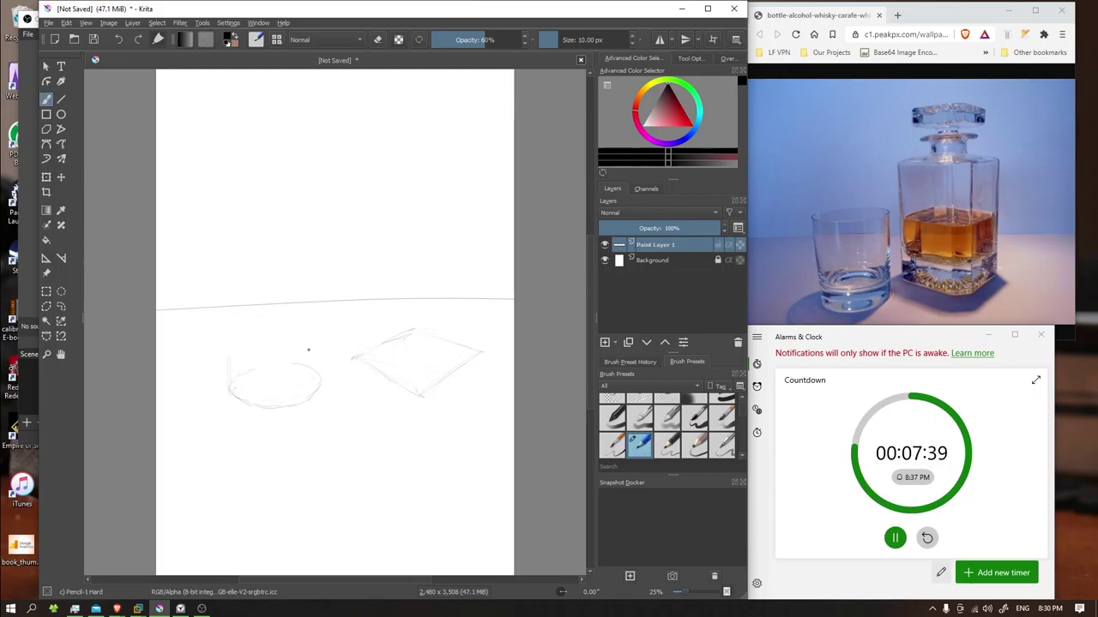
{"action": "left_click_drag", "start_coordinate": [319, 392], "coordinate": [317, 351]}
{"action": "left_click_drag", "start_coordinate": [301, 294], "coordinate": [310, 296]}
{"action": "left_click_drag", "start_coordinate": [319, 337], "coordinate": [317, 342]}
{"action": "left_click_drag", "start_coordinate": [232, 343], "coordinate": [232, 311]}
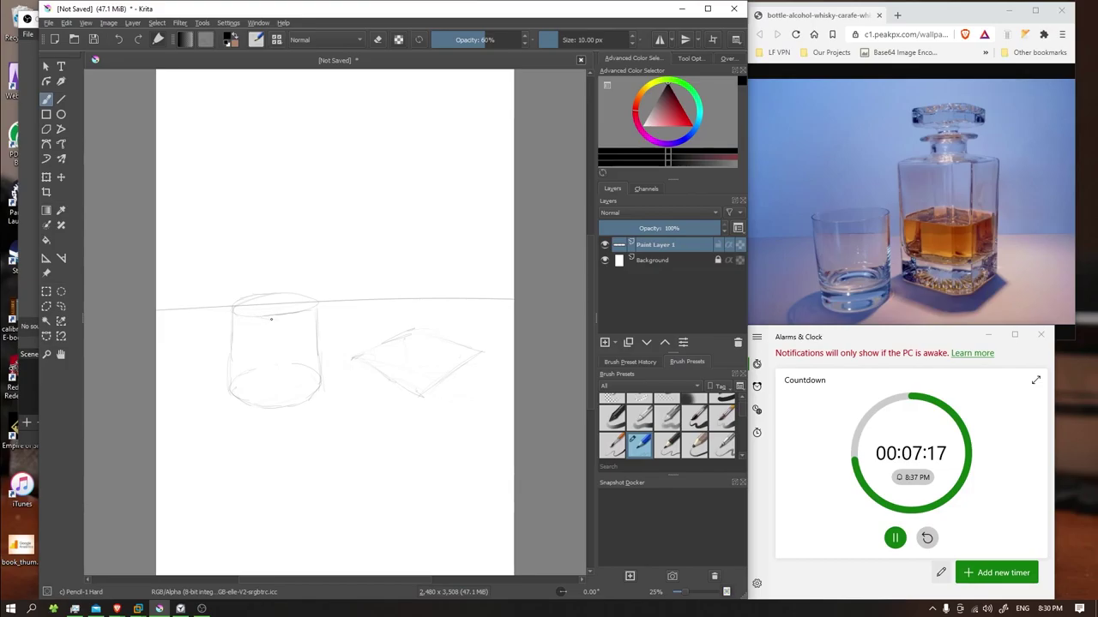
{"action": "left_click_drag", "start_coordinate": [270, 318], "coordinate": [304, 312]}
Erase the doubled front line of the glass's rim and redraw it as one clean pencil curve.
{"action": "key", "text": "e"}
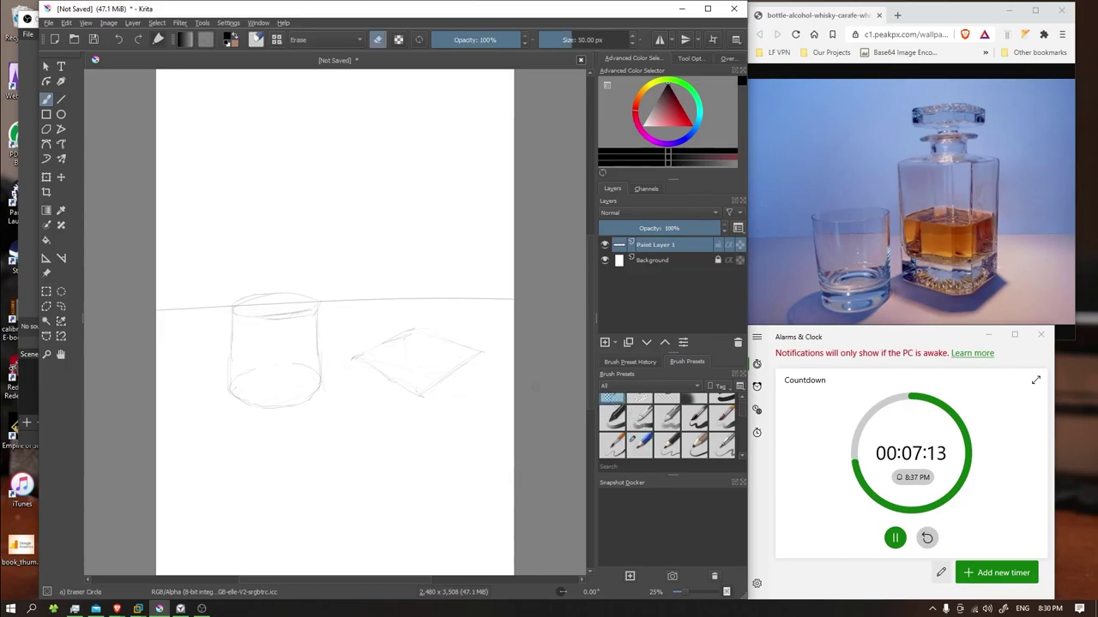
{"action": "key", "text": "bracketright"}
{"action": "key", "text": "bracketright"}
{"action": "key", "text": "bracketright"}
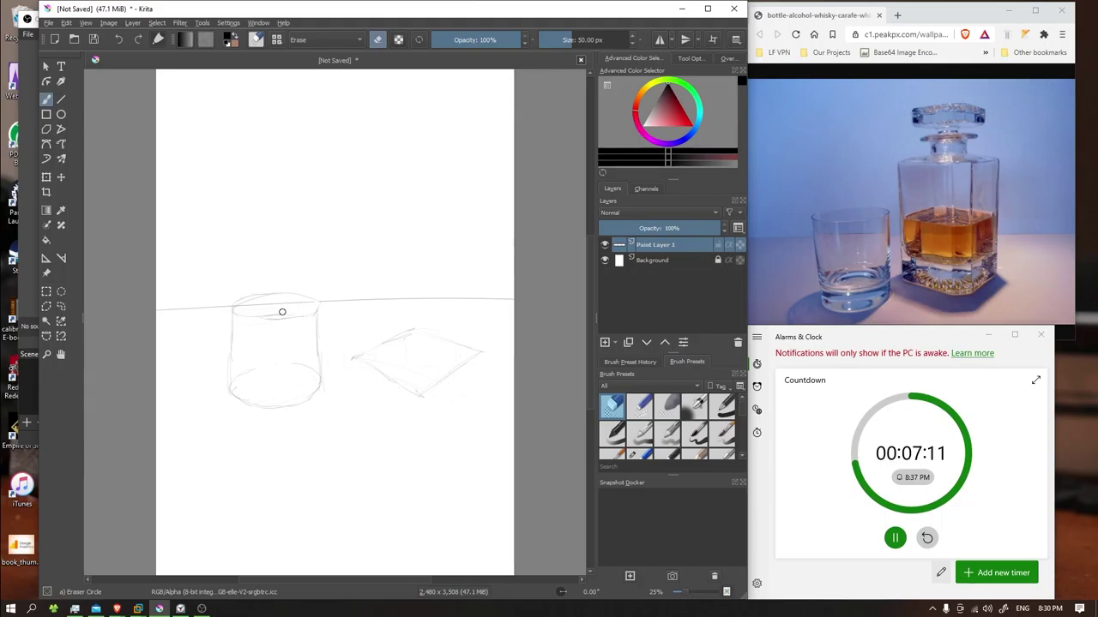
{"action": "key", "text": "e"}
{"action": "left_click_drag", "start_coordinate": [235, 316], "coordinate": [317, 316]}
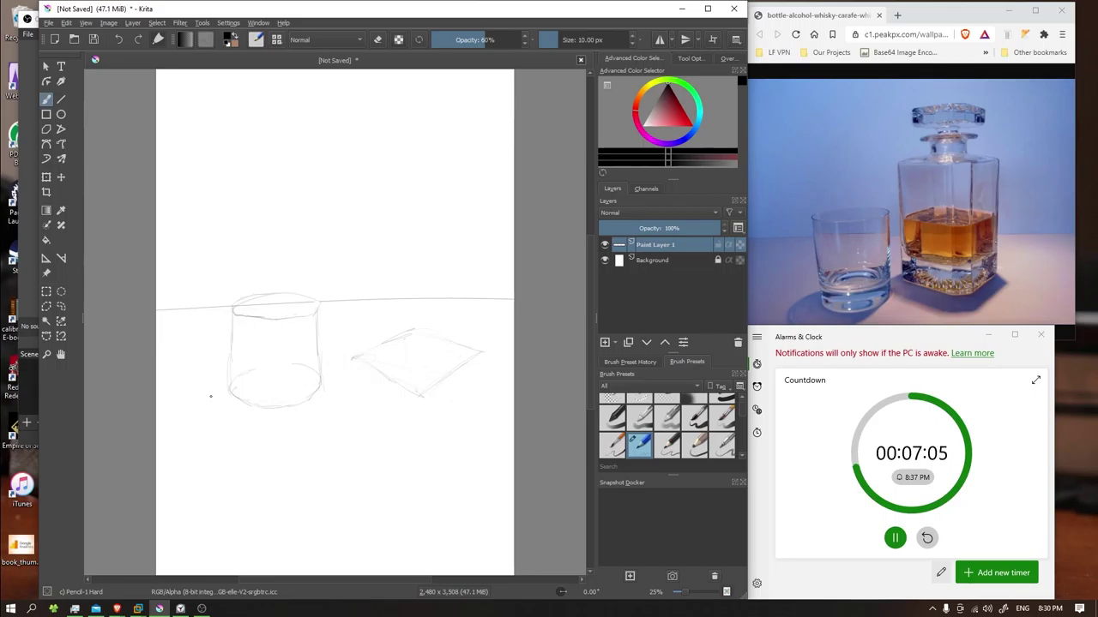
Sketch the ellipse of the glass's inner bottom above its base and erase the leftover base arc inside it.
{"action": "left_click_drag", "start_coordinate": [235, 368], "coordinate": [292, 376]}
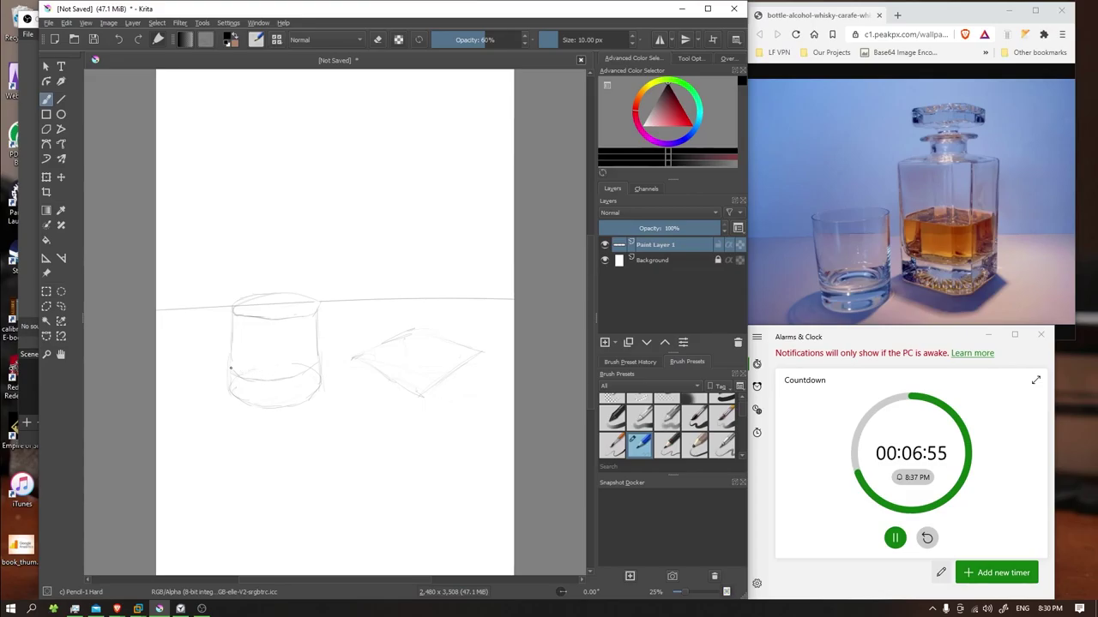
{"action": "left_click_drag", "start_coordinate": [272, 355], "coordinate": [302, 354]}
{"action": "left_click", "coordinate": [612, 400]}
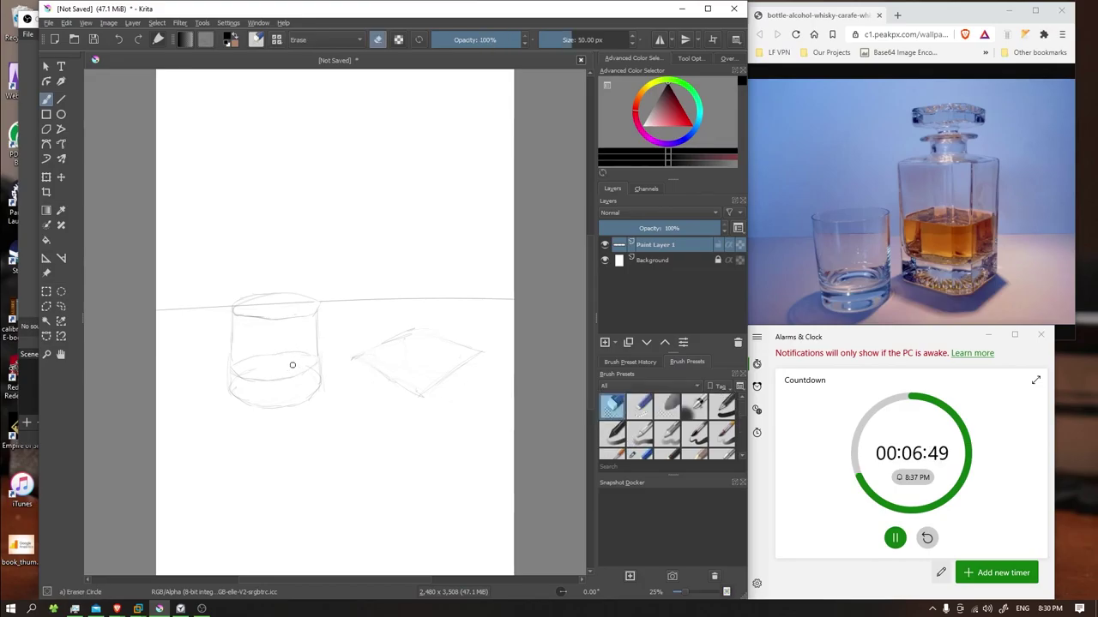
{"action": "left_click", "coordinate": [635, 454]}
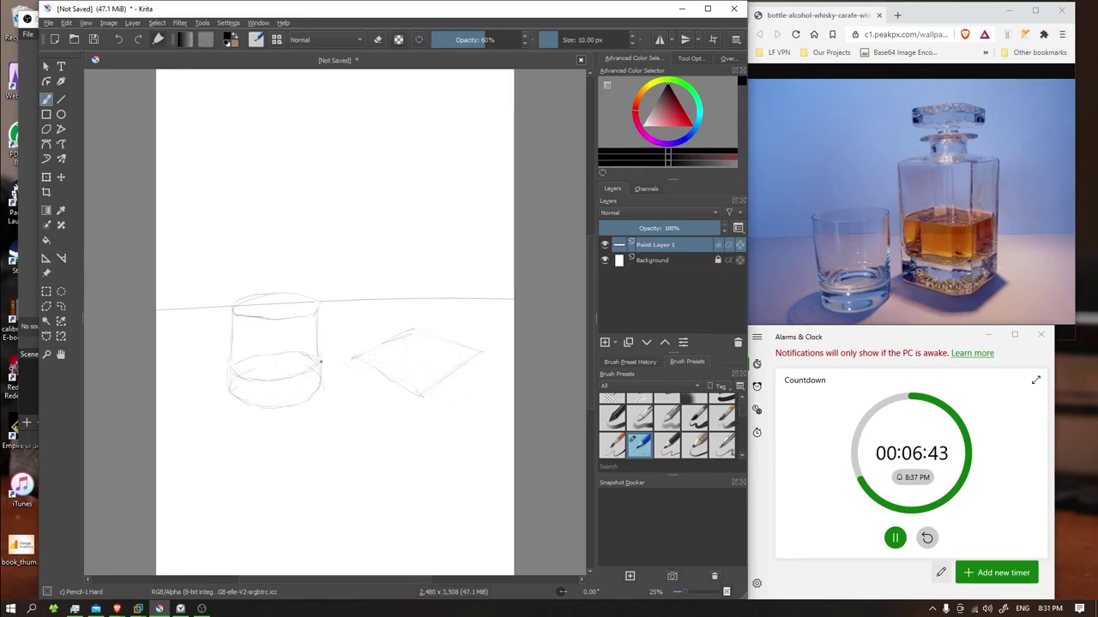
{"action": "left_click", "coordinate": [612, 399]}
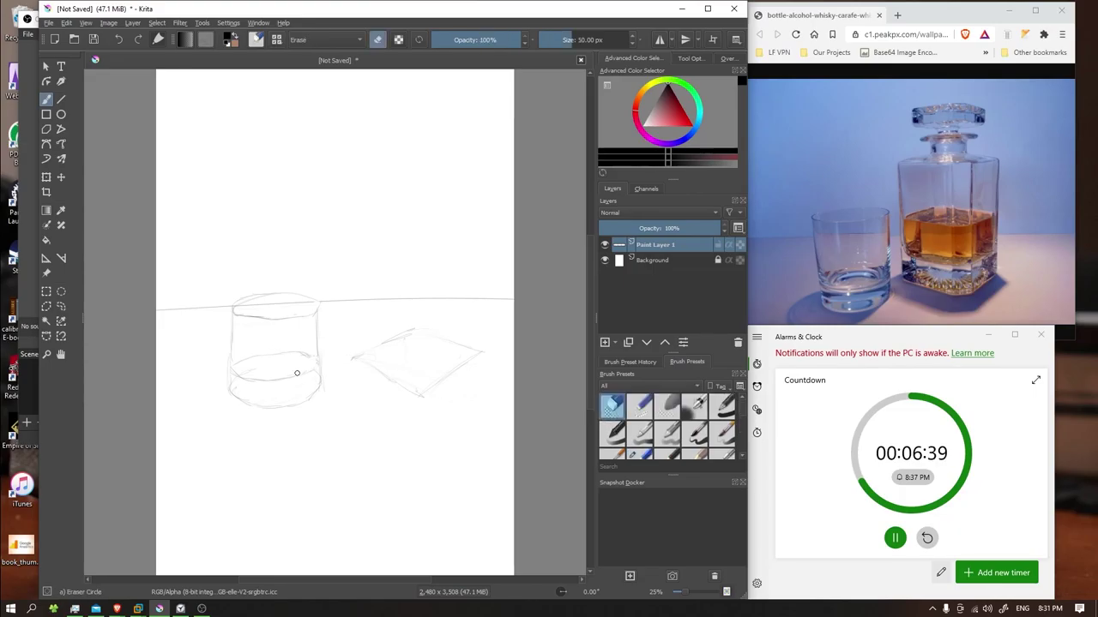
{"action": "key", "text": "]"}
{"action": "key", "text": "slash"}
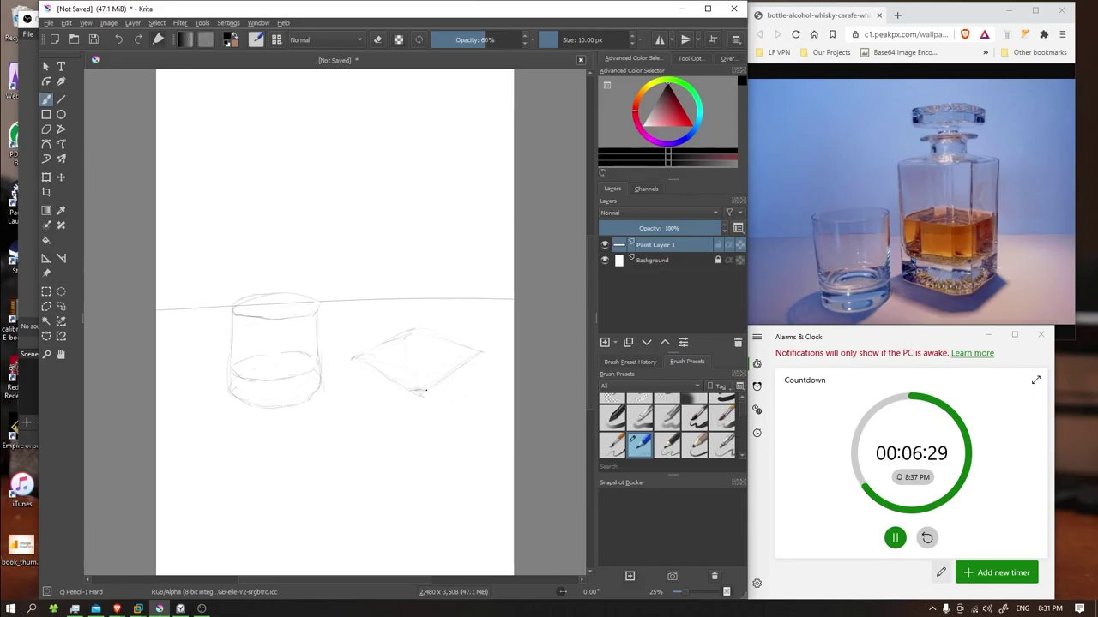
Blunt the front corner of the decanter's base with short pencil strokes and reinforce its two front edges.
{"action": "left_click_drag", "start_coordinate": [410, 391], "coordinate": [429, 389]}
{"action": "left_click_drag", "start_coordinate": [405, 391], "coordinate": [448, 390]}
{"action": "mouse_move", "coordinate": [360, 354]}
{"action": "left_mouse_down"}
{"action": "mouse_move", "coordinate": [386, 383]}
{"action": "mouse_move", "coordinate": [377, 370]}
{"action": "mouse_move", "coordinate": [447, 392]}
{"action": "mouse_move", "coordinate": [470, 370]}
{"action": "left_mouse_up"}
{"action": "left_click_drag", "start_coordinate": [483, 360], "coordinate": [419, 391]}
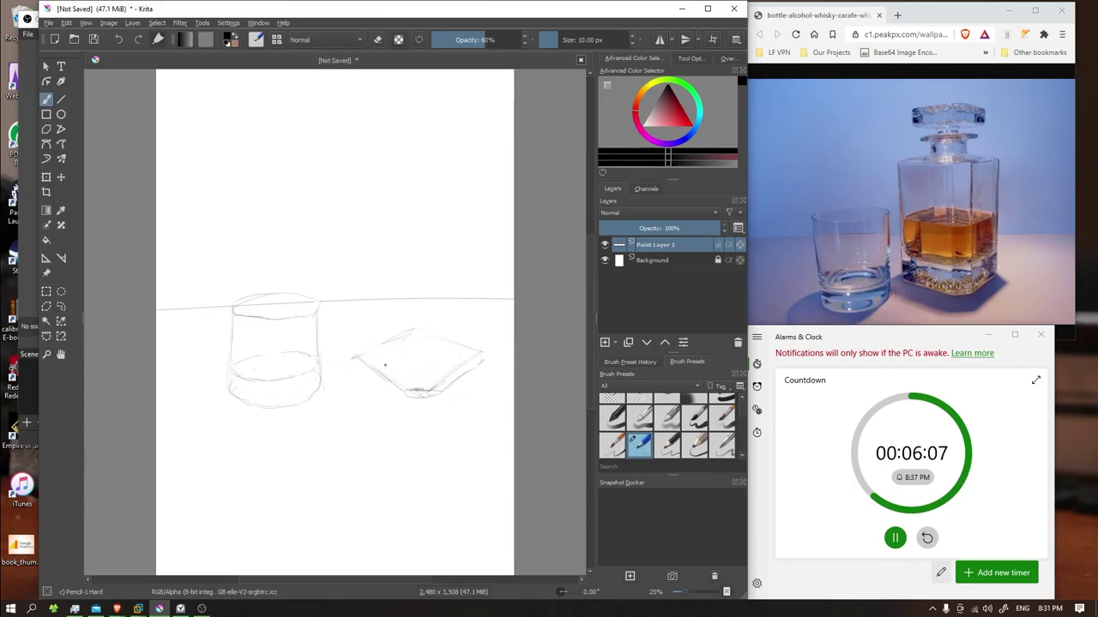
Sketch the decanter's vertical edges and shoulder line up from its base and erase the excess at the central edge.
{"action": "left_click_drag", "start_coordinate": [360, 317], "coordinate": [361, 333]}
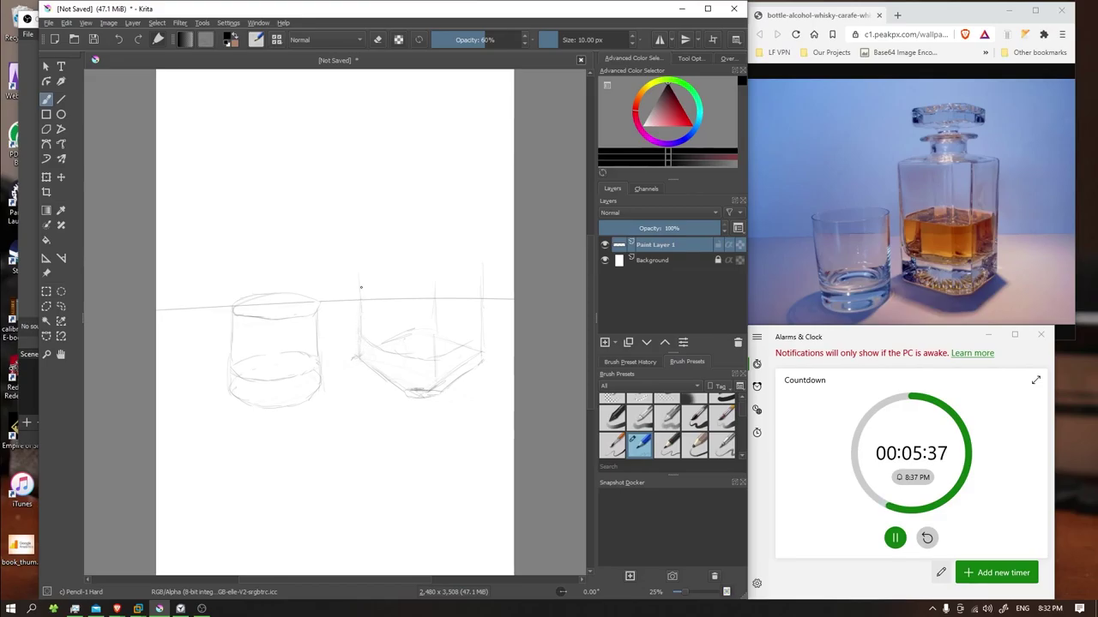
{"action": "left_click_drag", "start_coordinate": [360, 264], "coordinate": [360, 300]}
{"action": "left_click_drag", "start_coordinate": [363, 256], "coordinate": [432, 283]}
{"action": "left_click_drag", "start_coordinate": [427, 275], "coordinate": [438, 279]}
{"action": "left_click_drag", "start_coordinate": [438, 273], "coordinate": [434, 296]}
{"action": "key", "text": "e"}
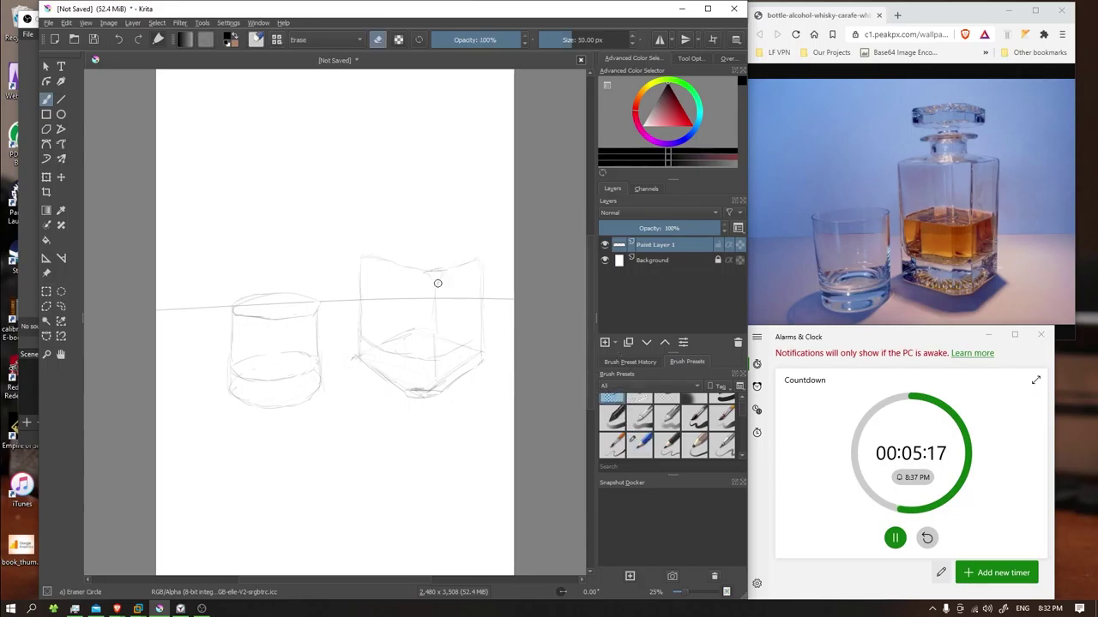
Sketch the decanter's neck, collar and rectangular stopper with Pencil-1 Hard, and add the liquid line across the body.
{"action": "left_click", "coordinate": [639, 443]}
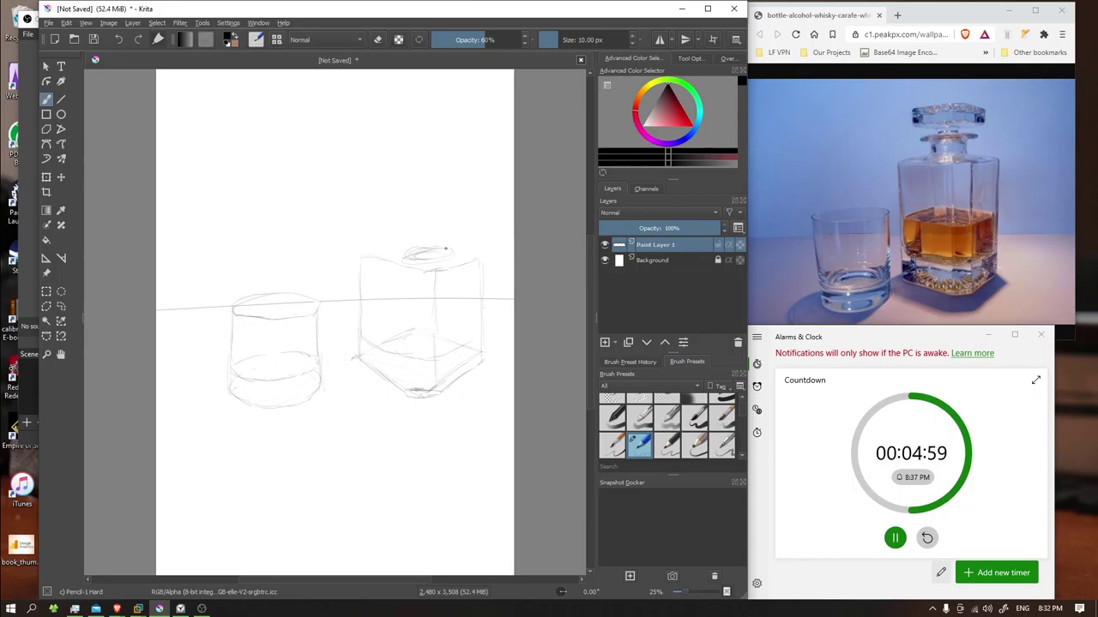
{"action": "key", "text": "e"}
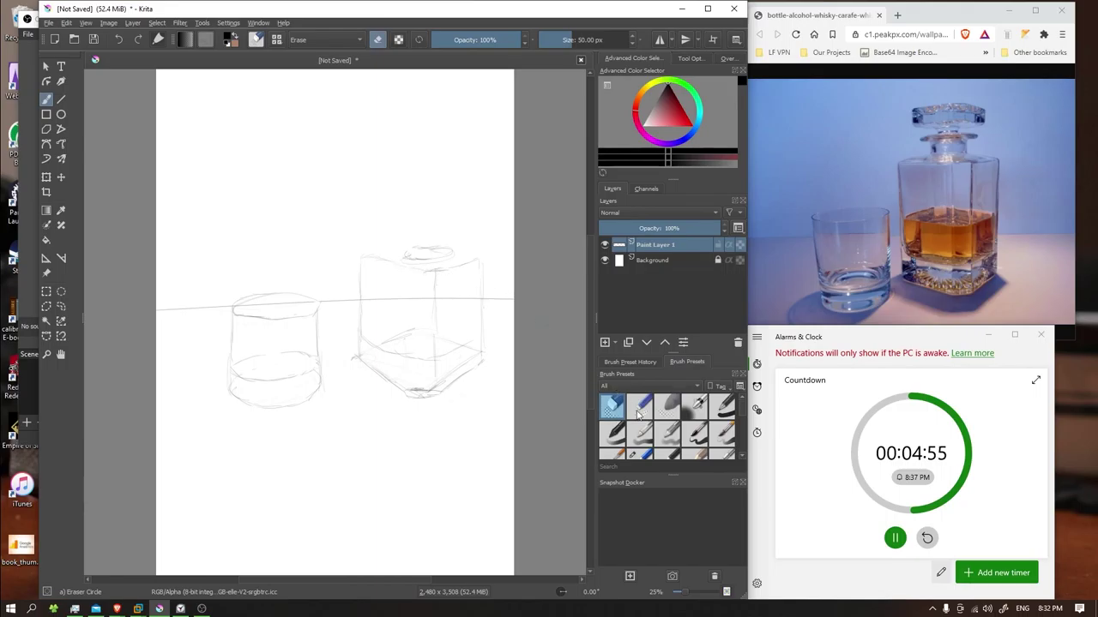
{"action": "left_click", "coordinate": [627, 456]}
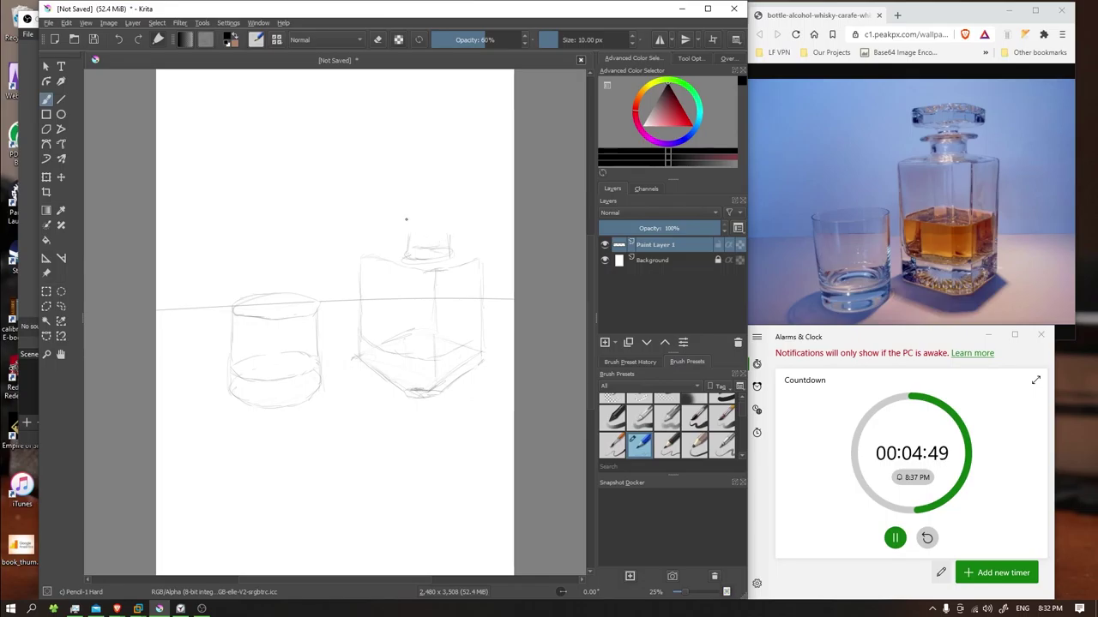
{"action": "left_click_drag", "start_coordinate": [399, 225], "coordinate": [462, 225]}
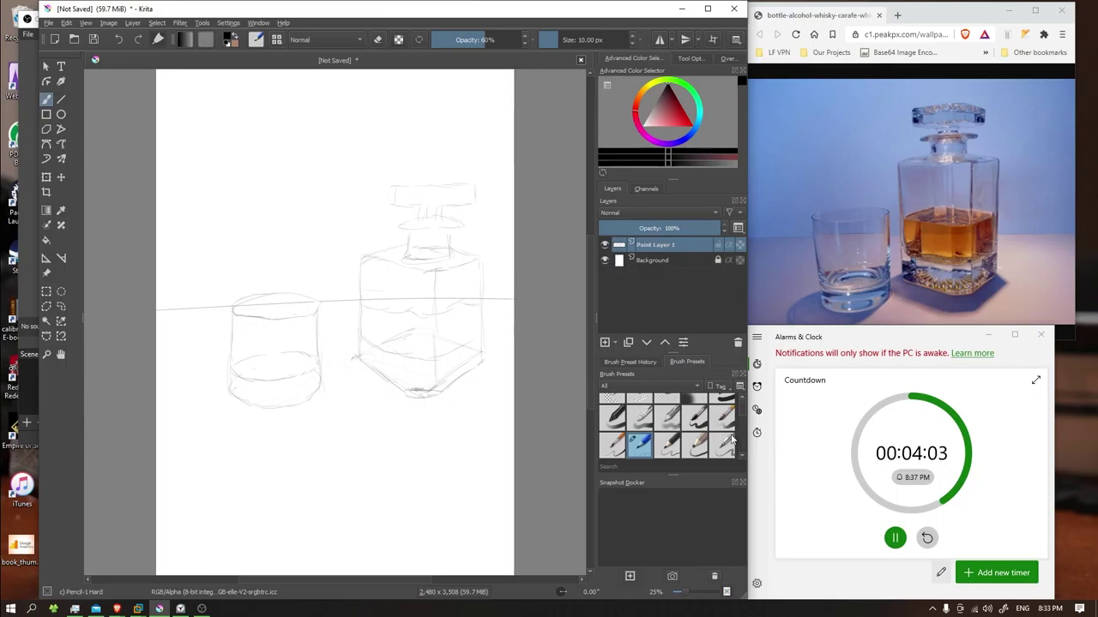
Erase the horizon line where it crosses the glass and the decanter with Eraser Circle.
{"action": "left_click", "coordinate": [612, 400]}
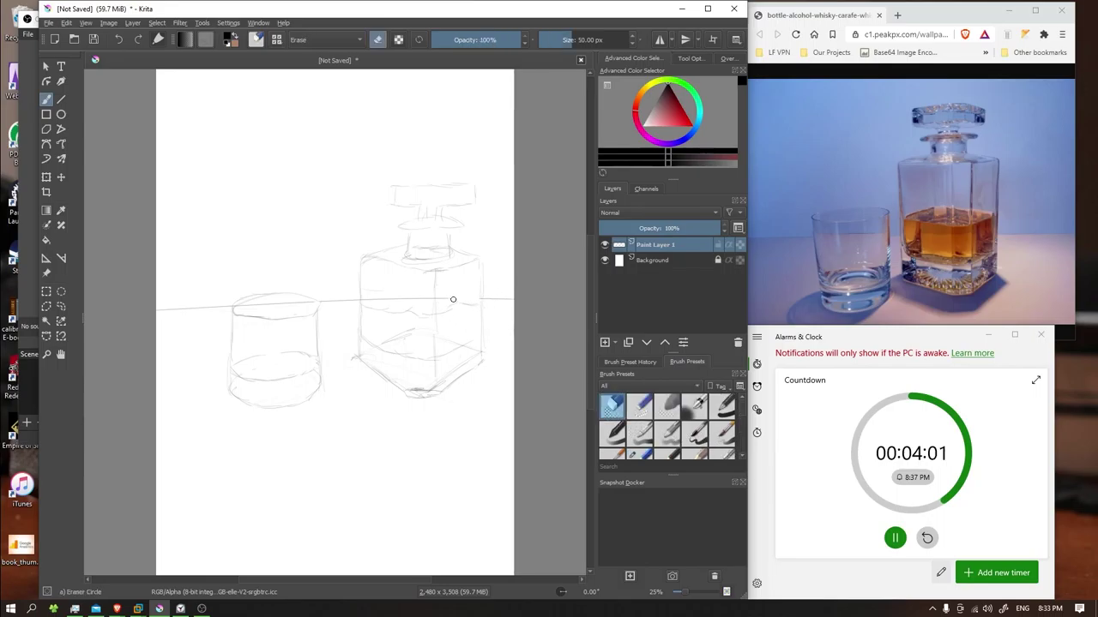
{"action": "left_click_drag", "start_coordinate": [430, 298], "coordinate": [385, 300]}
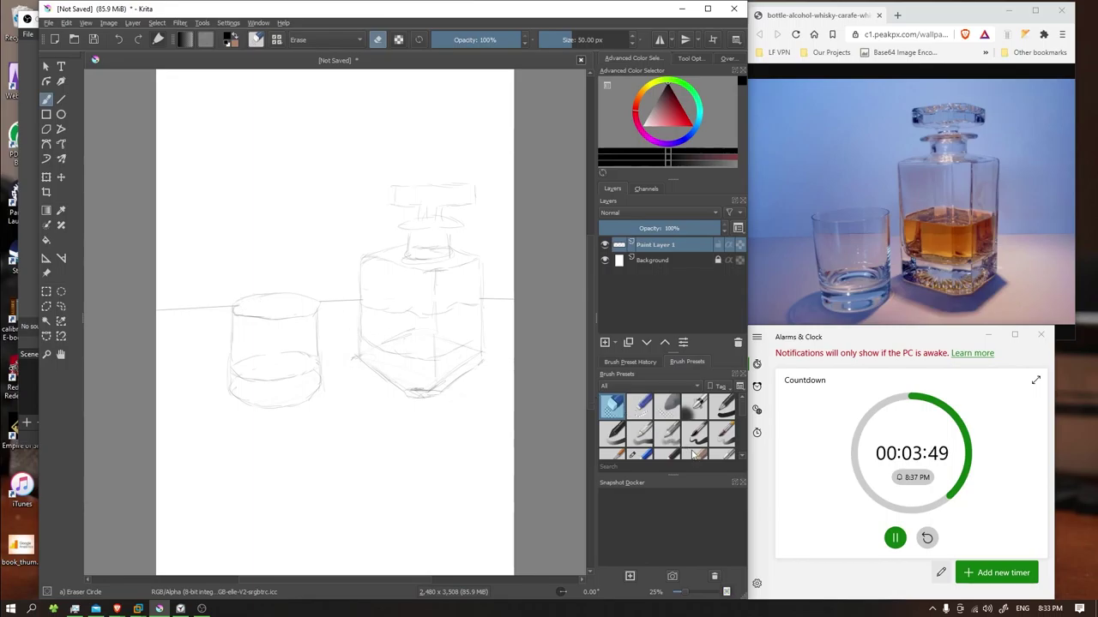
Refine the decanter's stopper and collar with pencil strokes, adding facet lines across the stopper.
{"action": "left_click", "coordinate": [639, 452]}
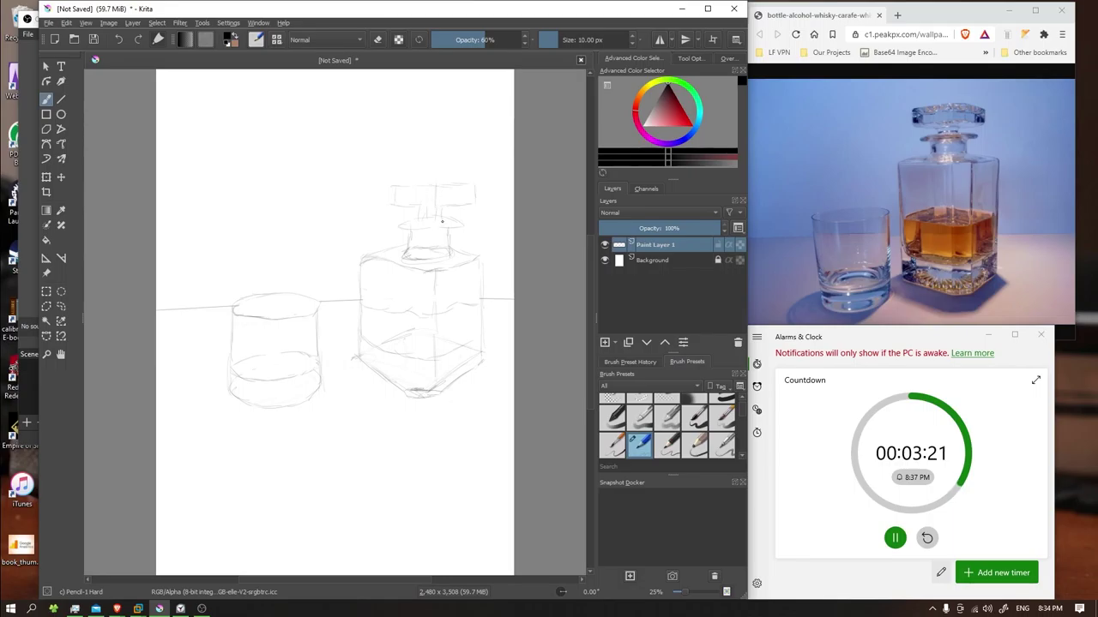
{"action": "left_click_drag", "start_coordinate": [403, 203], "coordinate": [424, 202]}
{"action": "left_click_drag", "start_coordinate": [397, 194], "coordinate": [396, 185]}
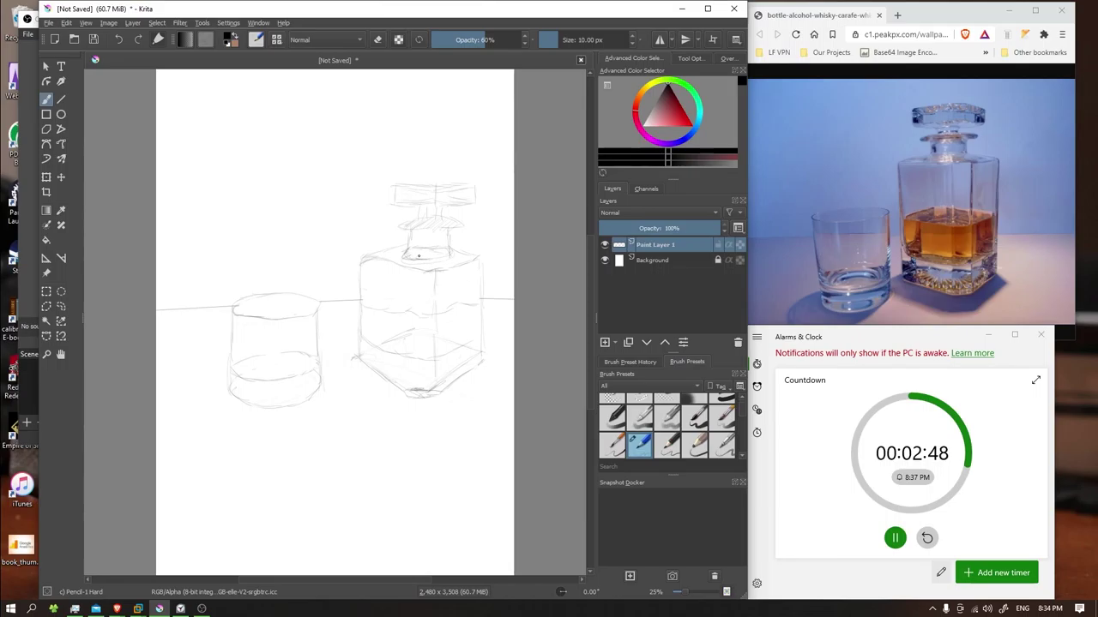
Erase the ellipse lines at the decanter's neck base, hatch that area in pencil, and add a second central vertical edge to the body.
{"action": "left_click", "coordinate": [613, 400]}
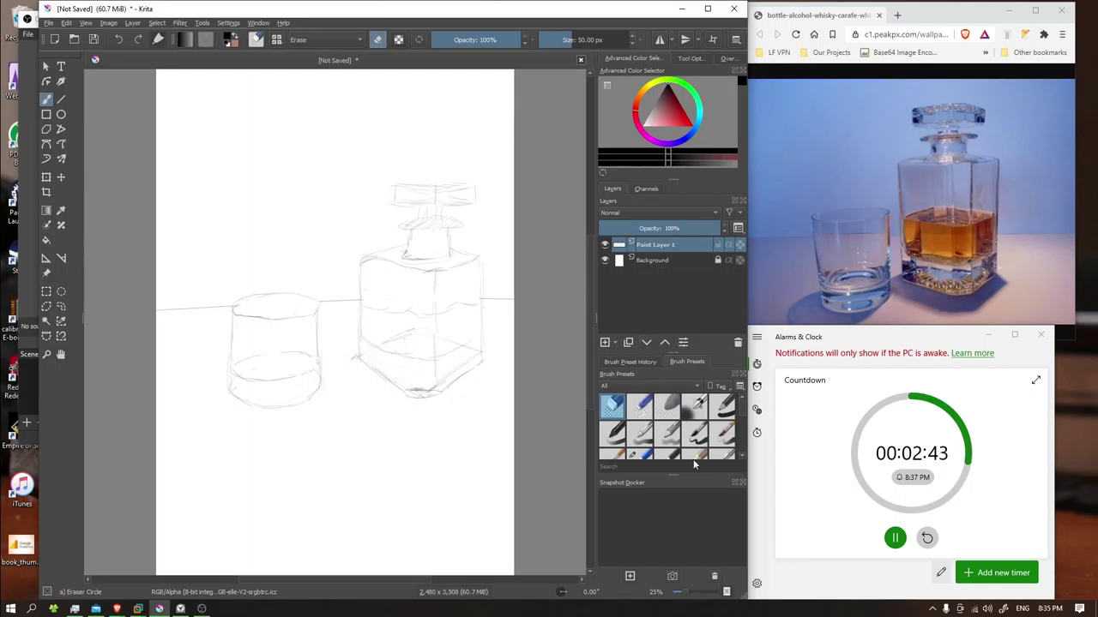
{"action": "left_click", "coordinate": [638, 405]}
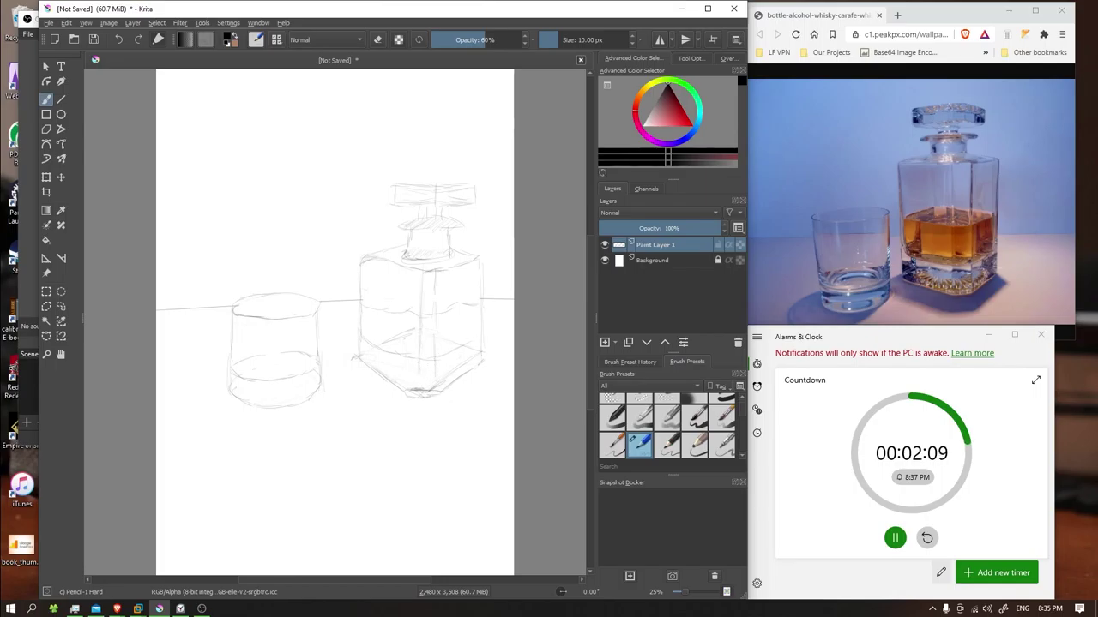
{"action": "key", "text": "ctrl"}
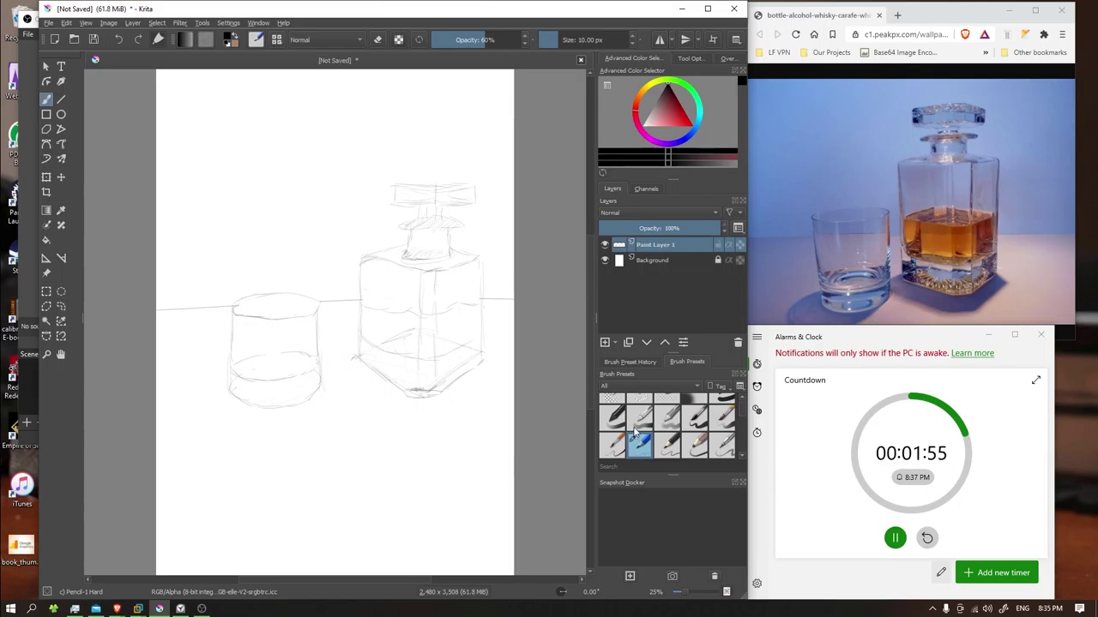
Clean up lines in the decanter's lower body with Eraser Circle and hatch the liquid area with Pencil-1 Hard.
{"action": "left_click", "coordinate": [457, 376]}
{"action": "left_click", "coordinate": [618, 400]}
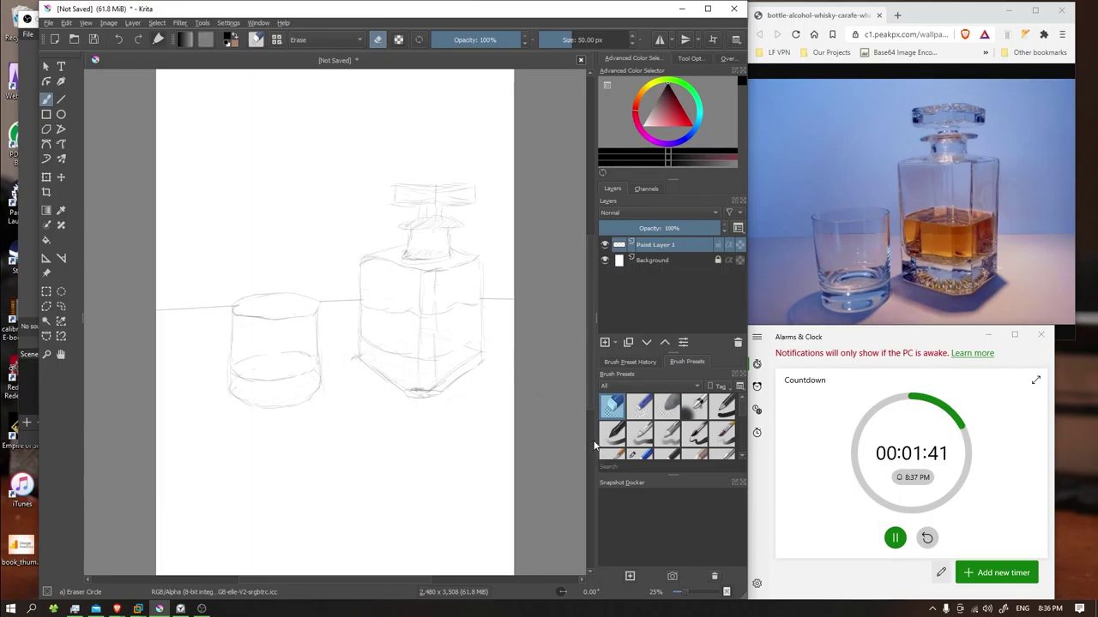
{"action": "left_click", "coordinate": [639, 455]}
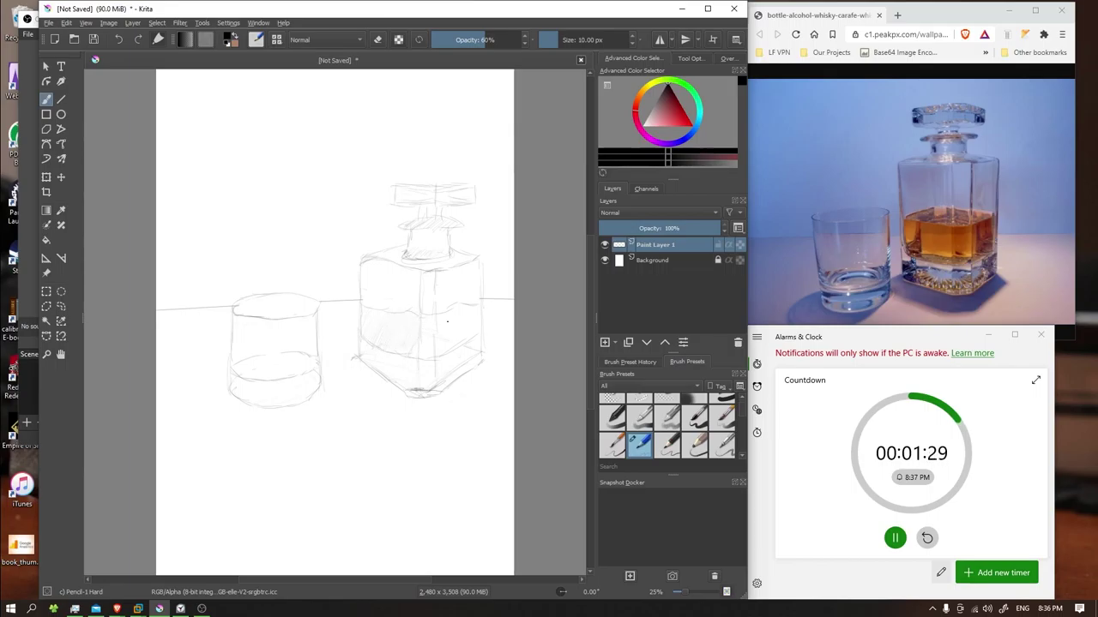
{"action": "mouse_move", "coordinate": [441, 314]}
{"action": "left_mouse_down"}
{"action": "mouse_move", "coordinate": [378, 330]}
{"action": "mouse_move", "coordinate": [411, 308]}
{"action": "mouse_move", "coordinate": [436, 317]}
{"action": "left_mouse_up"}
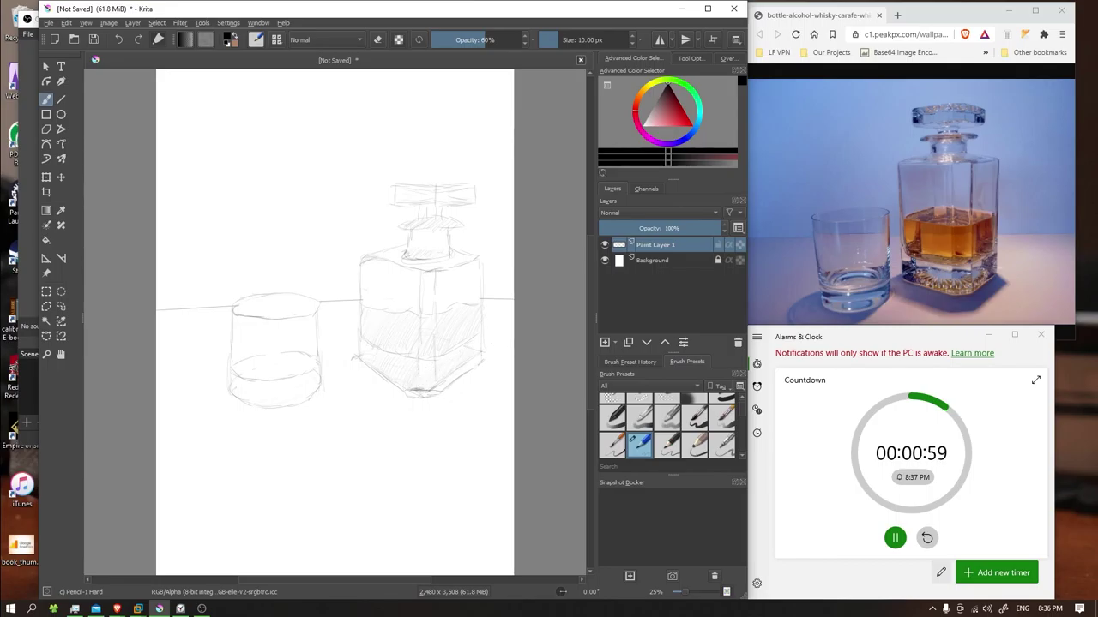
Erase stray hatching along the lower edge of the decanter's liquid and hatch the glass's thick base with Pencil-1 Hard.
{"action": "key", "text": "slash"}
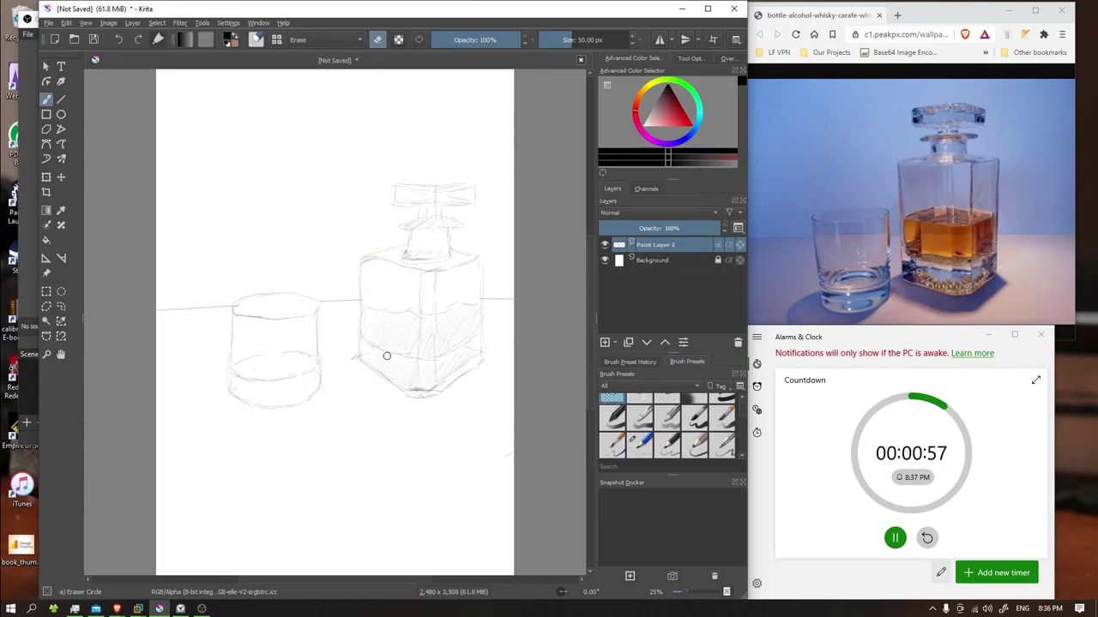
{"action": "left_click_drag", "start_coordinate": [371, 351], "coordinate": [437, 361]}
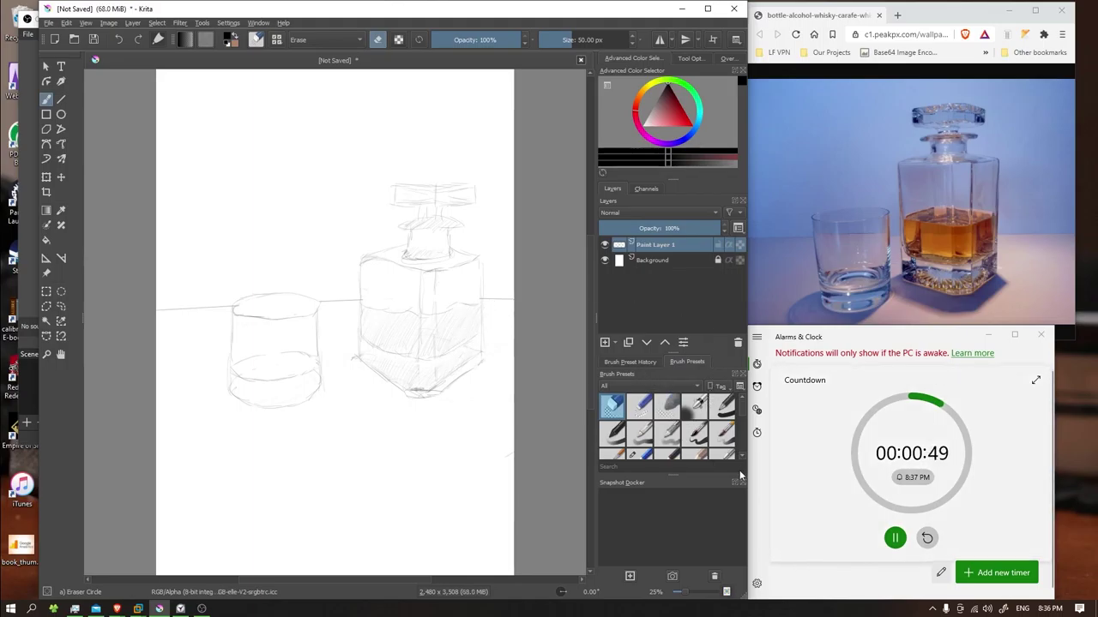
{"action": "left_click", "coordinate": [639, 457]}
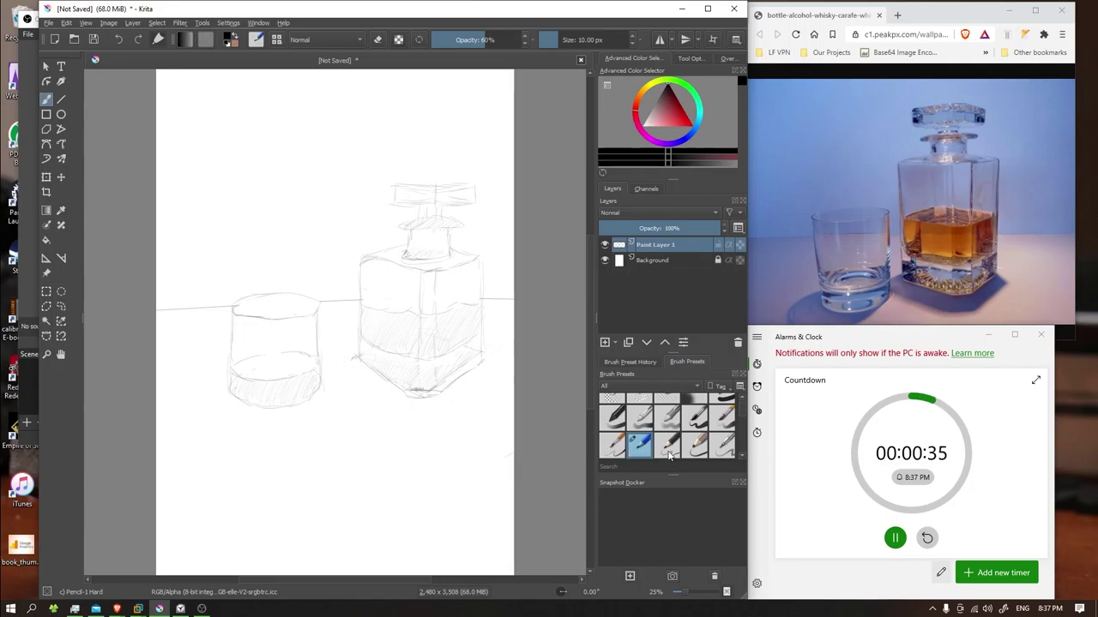
Erase the back edge of the glass's inner base ellipse with Eraser Circle and redraw the ellipse with Pencil-1 Hard.
{"action": "left_click", "coordinate": [612, 404]}
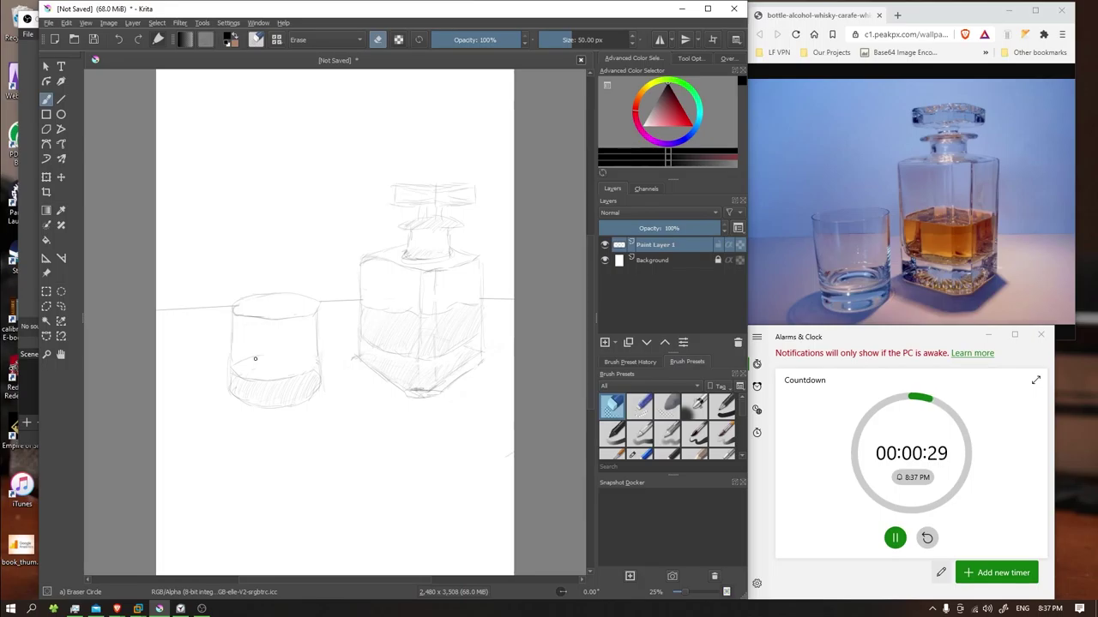
{"action": "left_click_drag", "start_coordinate": [258, 357], "coordinate": [292, 361]}
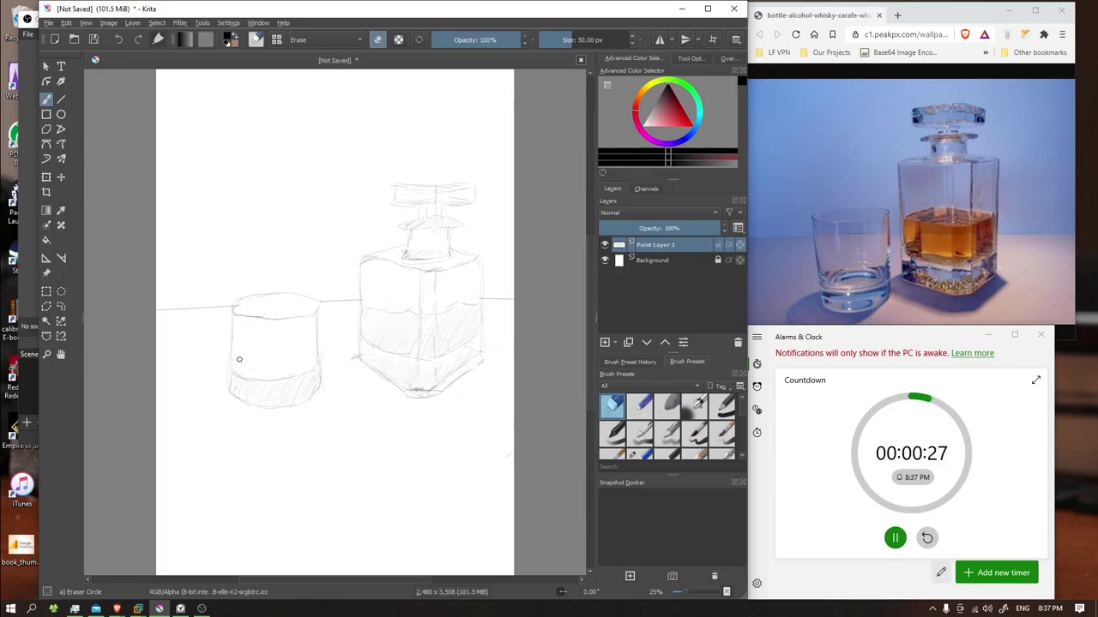
{"action": "key", "text": "slash"}
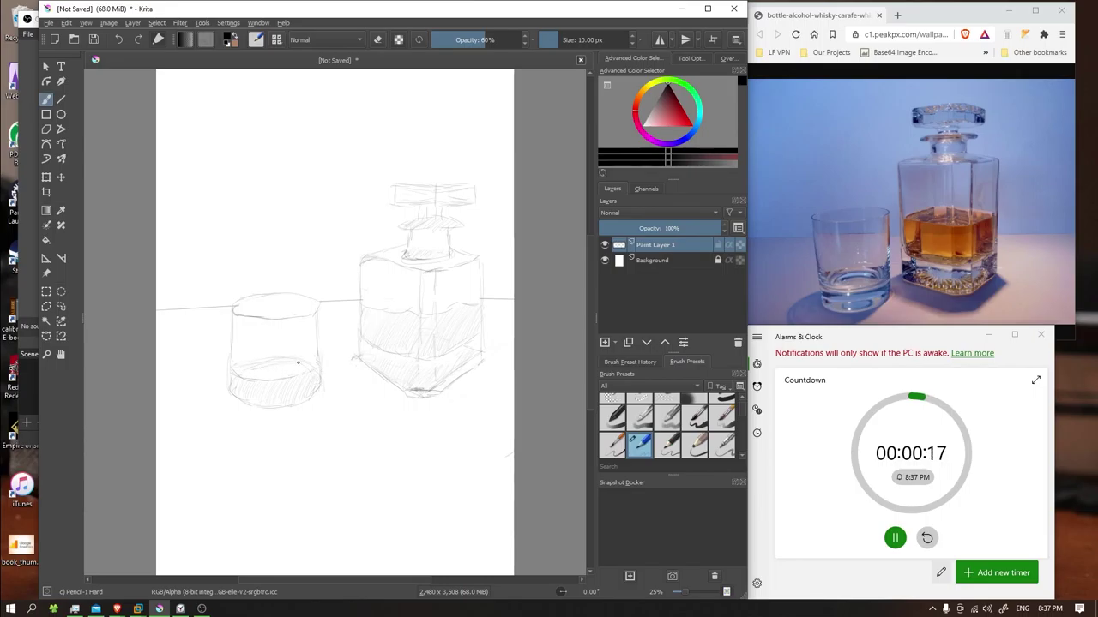
{"action": "left_click_drag", "start_coordinate": [249, 371], "coordinate": [319, 368]}
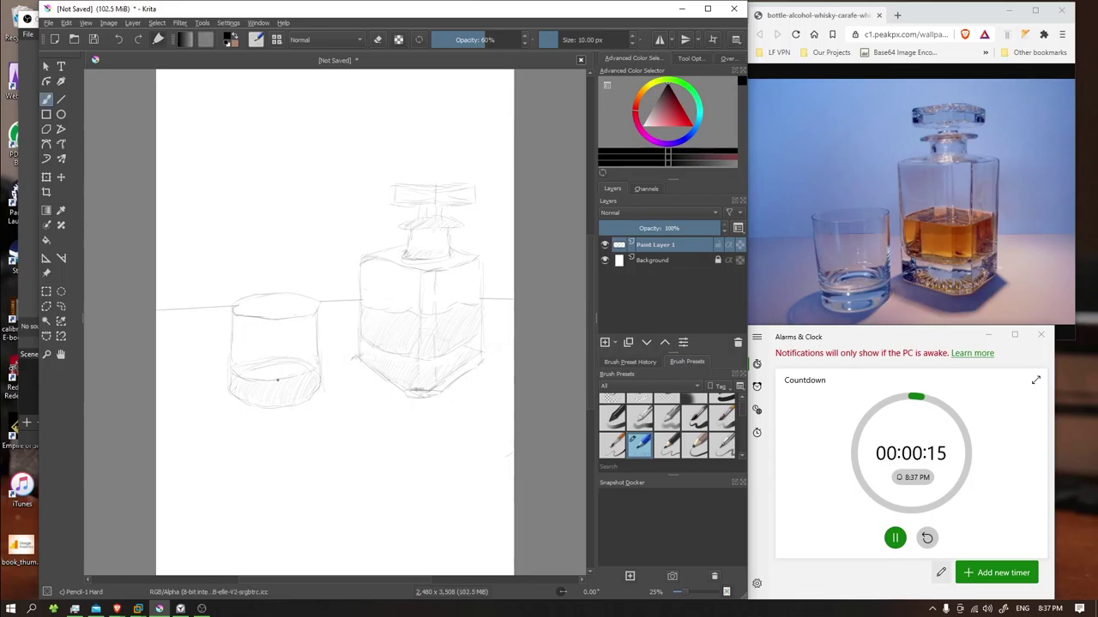